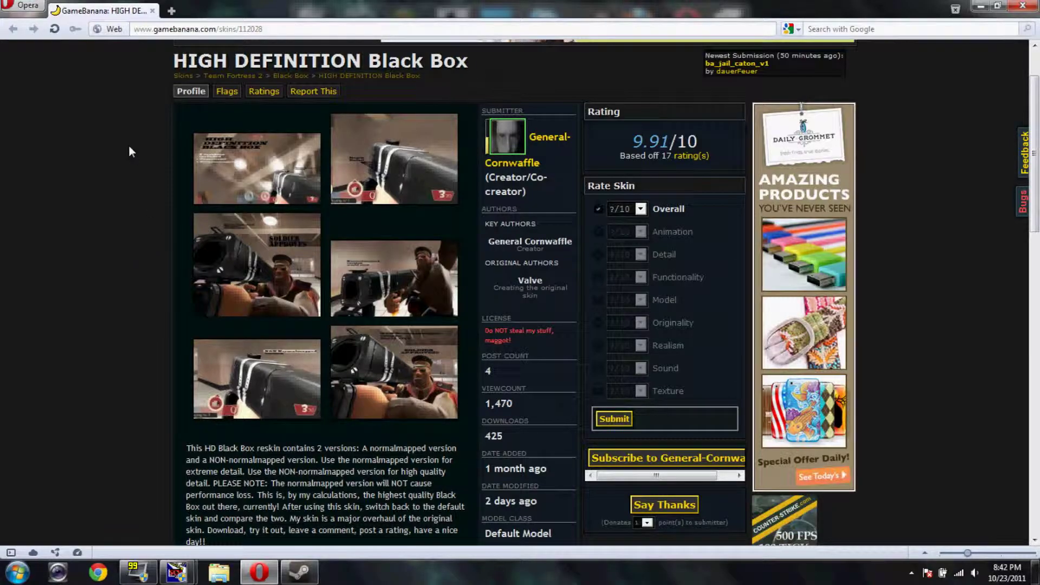
Highlight the HIGH DEFINITION Black Box skin title, then scroll down the skin page.
{"action": "left_click_drag", "start_coordinate": [151, 58], "coordinate": [427, 65]}
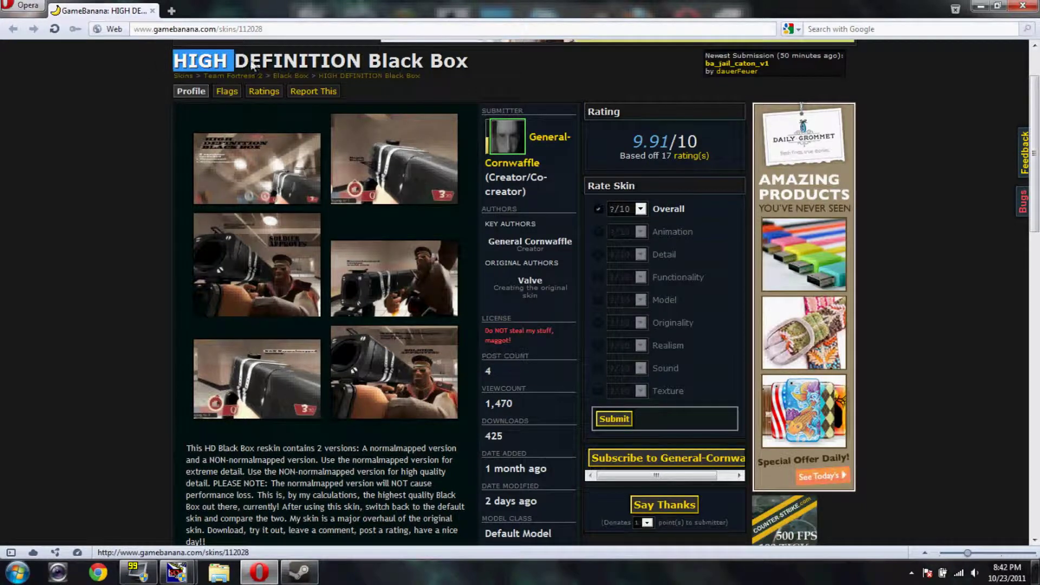
{"action": "left_click", "coordinate": [496, 59]}
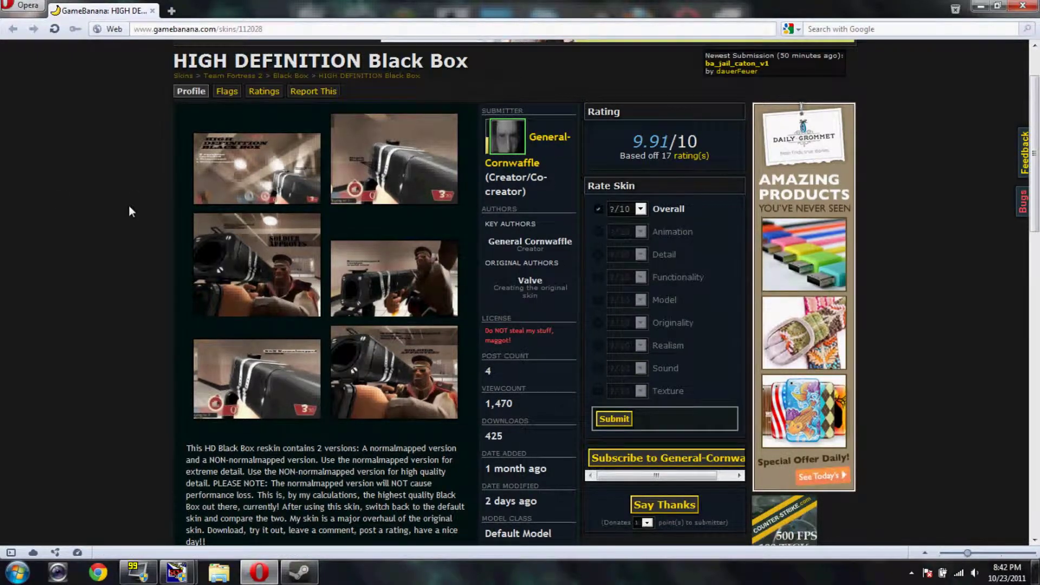
{"action": "scroll", "coordinate": [129, 206], "scroll_direction": "down", "scroll_amount": 2}
{"action": "scroll", "coordinate": [129, 205], "scroll_direction": "down", "scroll_amount": 4}
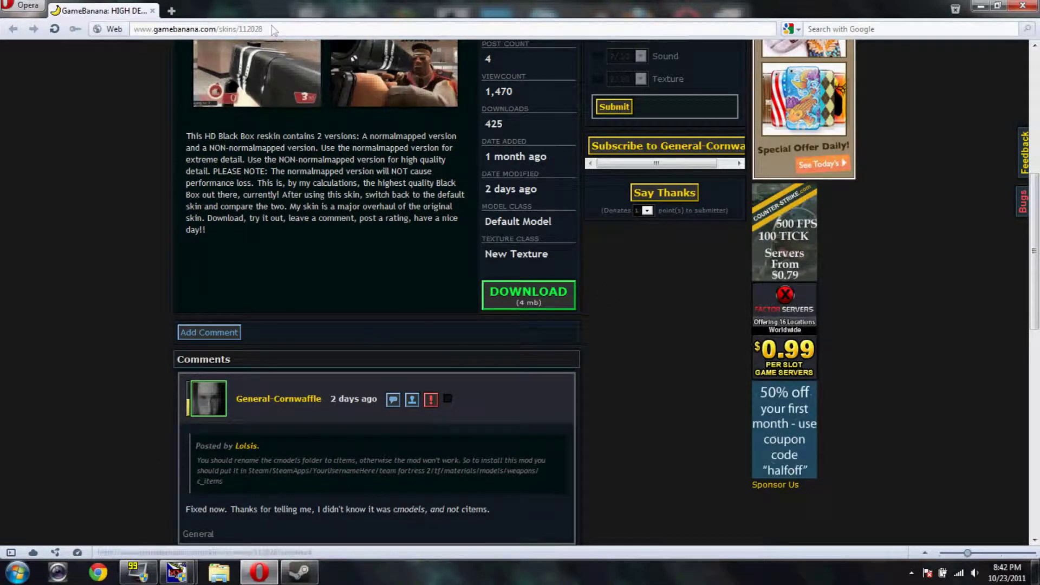
Go to the download page and review hd_black_box_2.zip's file info and Sydney/Chicago mirrors.
{"action": "left_click", "coordinate": [529, 295]}
{"action": "scroll", "coordinate": [89, 228], "scroll_direction": "down", "scroll_amount": 3}
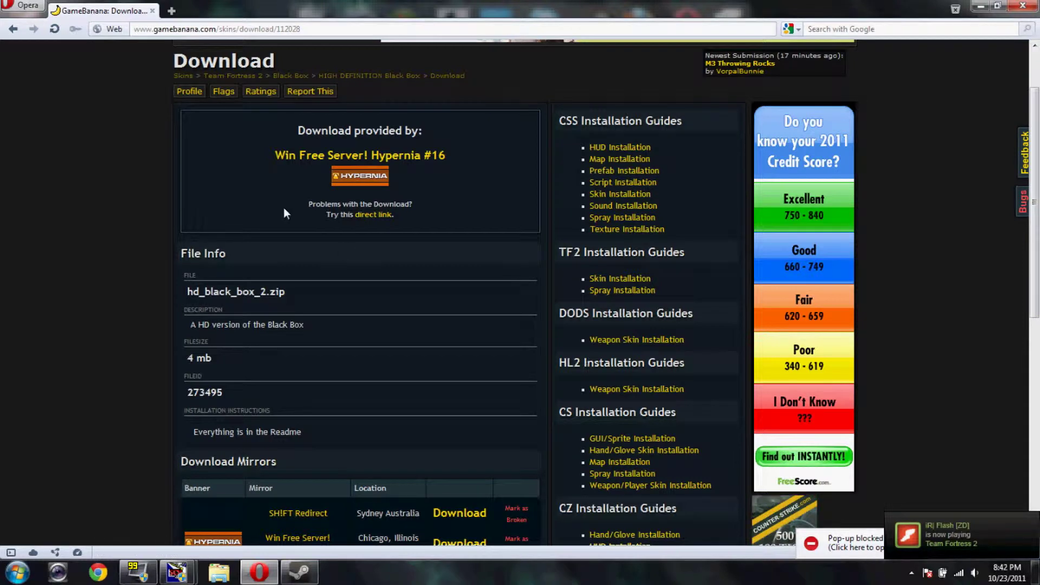
{"action": "scroll", "coordinate": [315, 244], "scroll_direction": "down", "scroll_amount": 3}
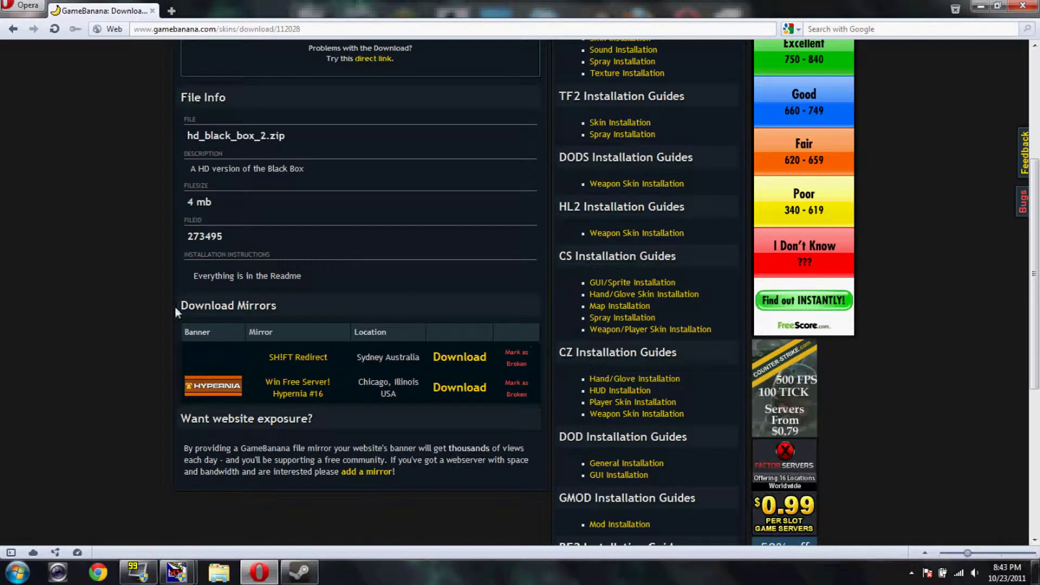
{"action": "scroll", "coordinate": [346, 389], "scroll_direction": "up", "scroll_amount": 5}
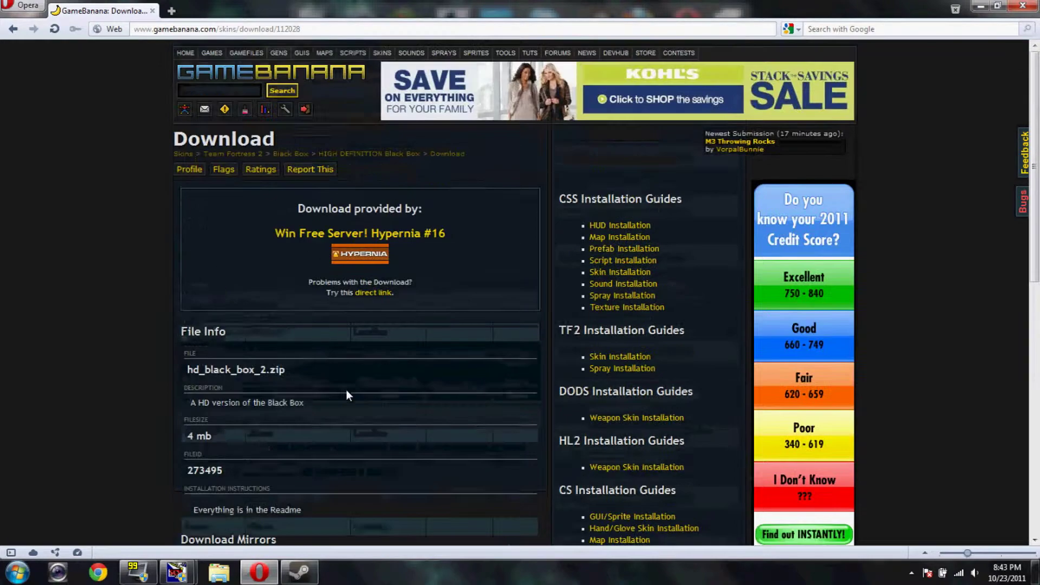
Save hd_black_box_2.zip via direct link into Downloads, check the downloads list, and minimize Opera.
{"action": "left_click", "coordinate": [370, 293]}
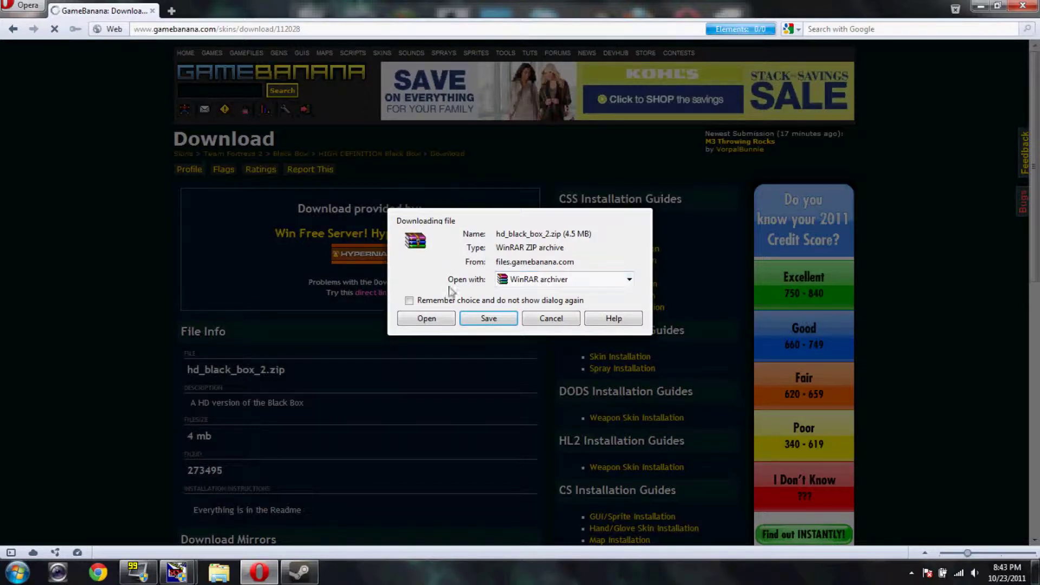
{"action": "left_click", "coordinate": [473, 318]}
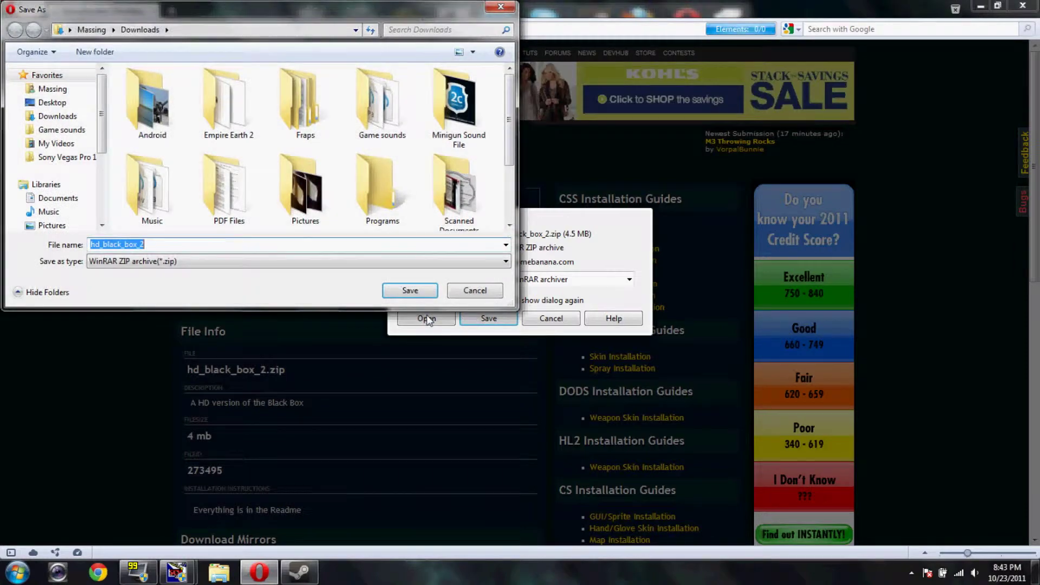
{"action": "left_click", "coordinate": [401, 292]}
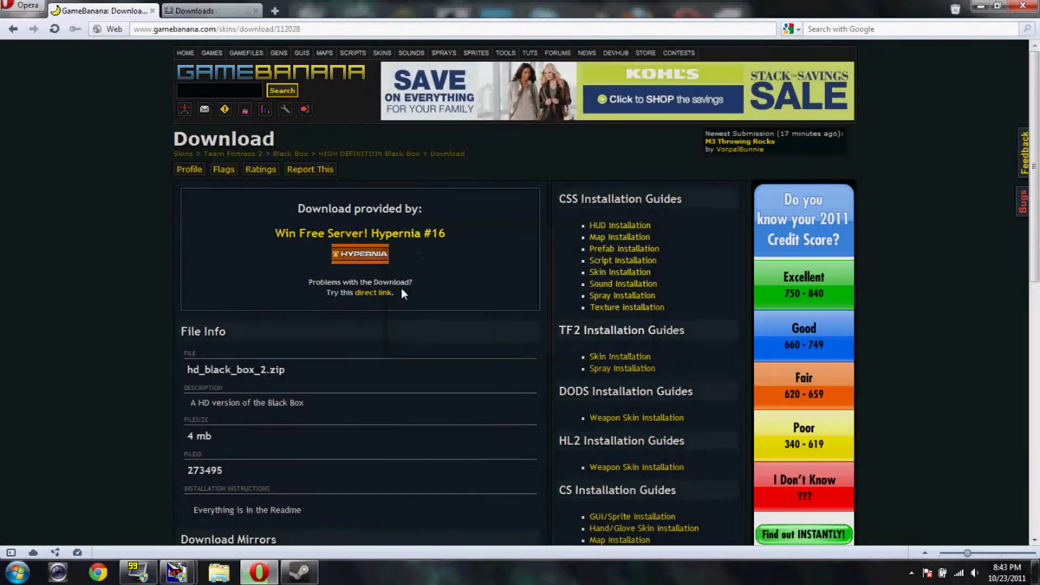
{"action": "left_click", "coordinate": [220, 12]}
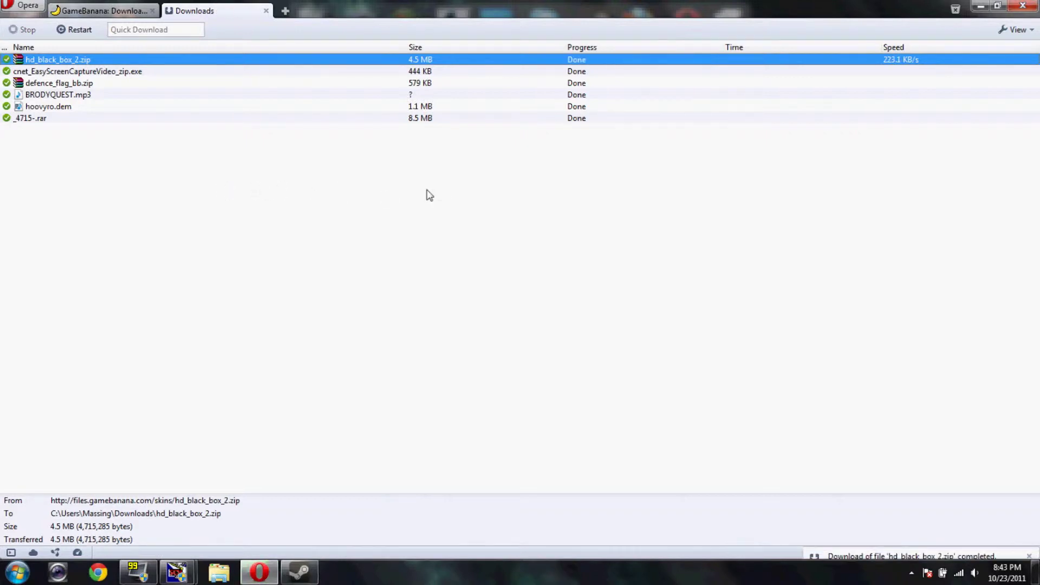
{"action": "left_click", "coordinate": [1027, 7]}
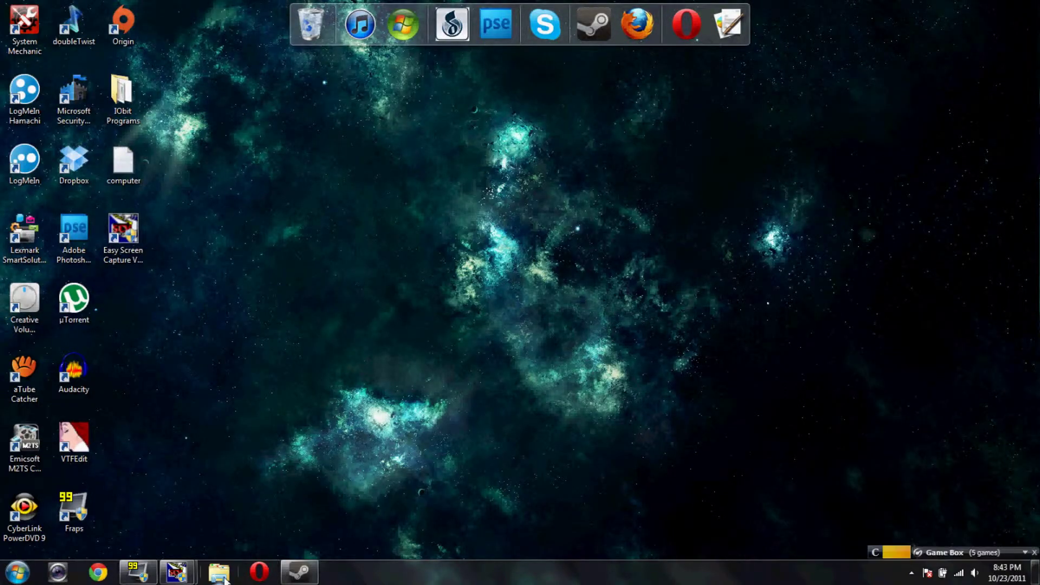
Open an Explorer window at Libraries and snap it to the left half.
{"action": "right_click", "coordinate": [223, 577]}
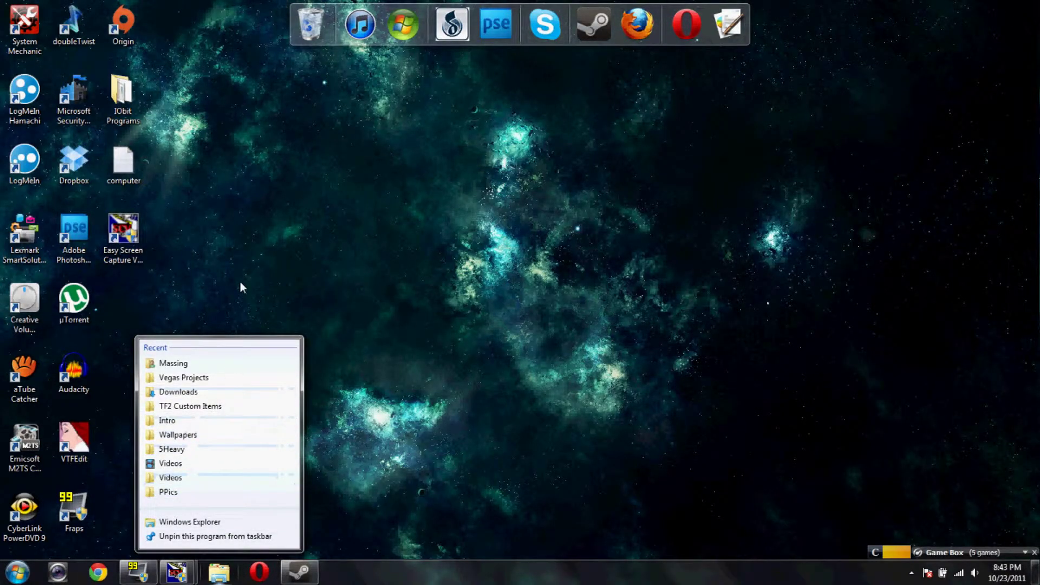
{"action": "left_click", "coordinate": [239, 282]}
{"action": "left_click", "coordinate": [219, 572]}
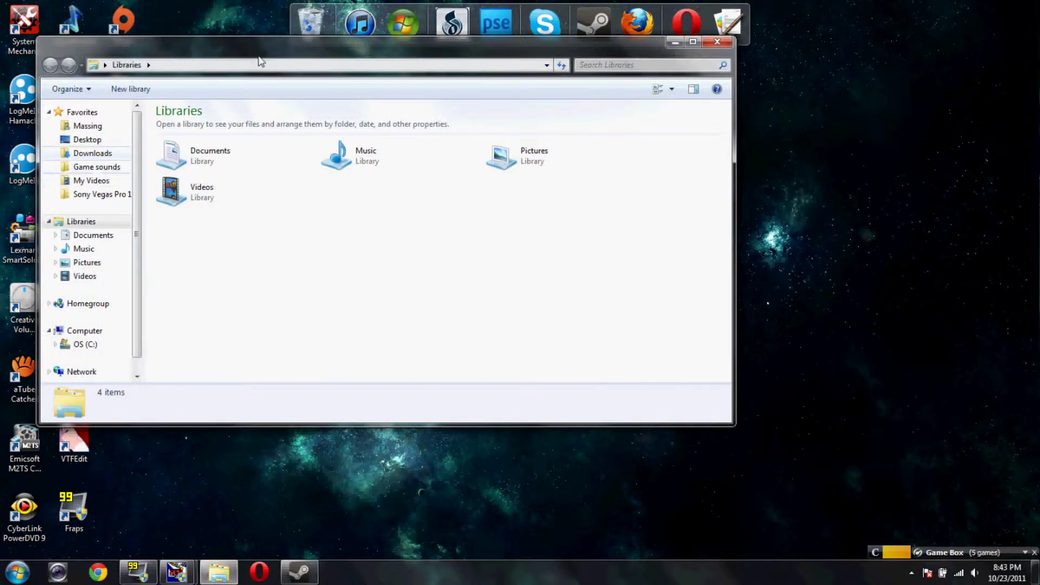
{"action": "key", "text": "super+Left"}
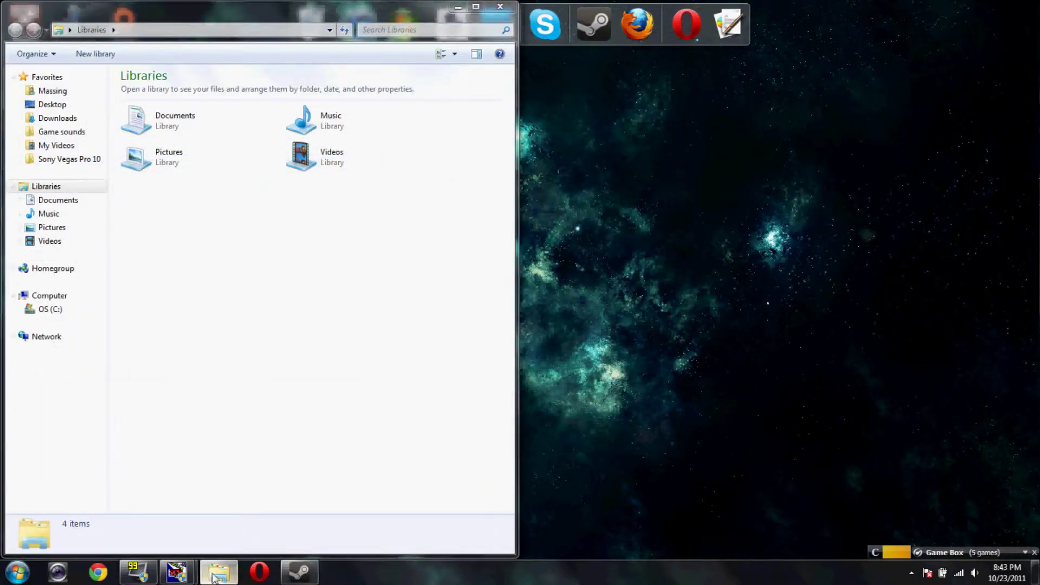
Open Downloads from the Explorer jump list and snap it to the right half.
{"action": "right_click", "coordinate": [218, 572]}
{"action": "left_click", "coordinate": [179, 378]}
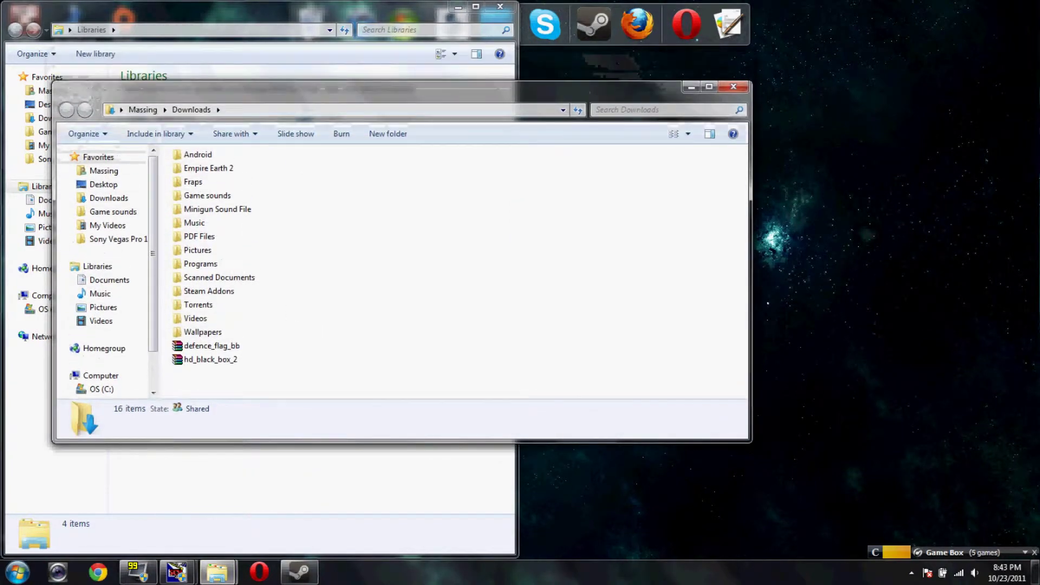
{"action": "left_click_drag", "start_coordinate": [362, 64], "coordinate": [913, 125]}
{"action": "key", "text": "super+Right"}
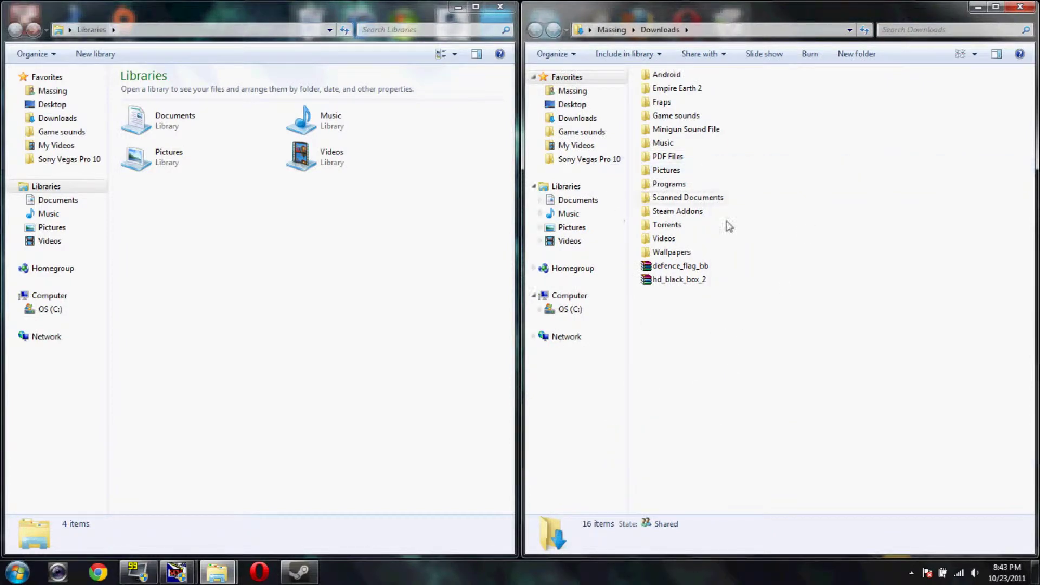
{"action": "left_click", "coordinate": [272, 293]}
Browse the C: drive to Program Files (x86)\Steam in the left window.
{"action": "left_click", "coordinate": [50, 310]}
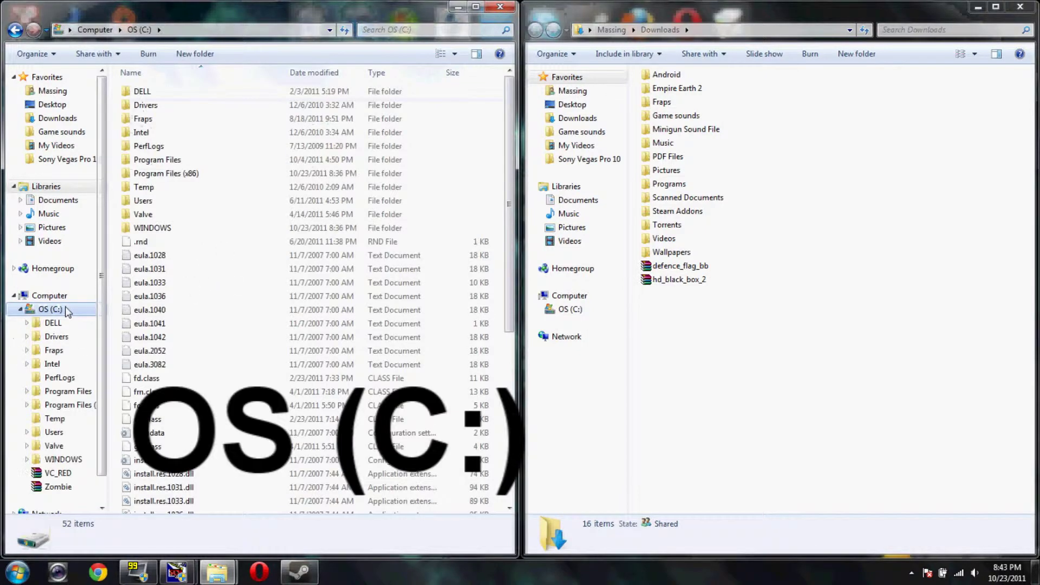
{"action": "double_click", "coordinate": [186, 173]}
{"action": "scroll", "coordinate": [189, 179], "scroll_direction": "down", "scroll_amount": 10}
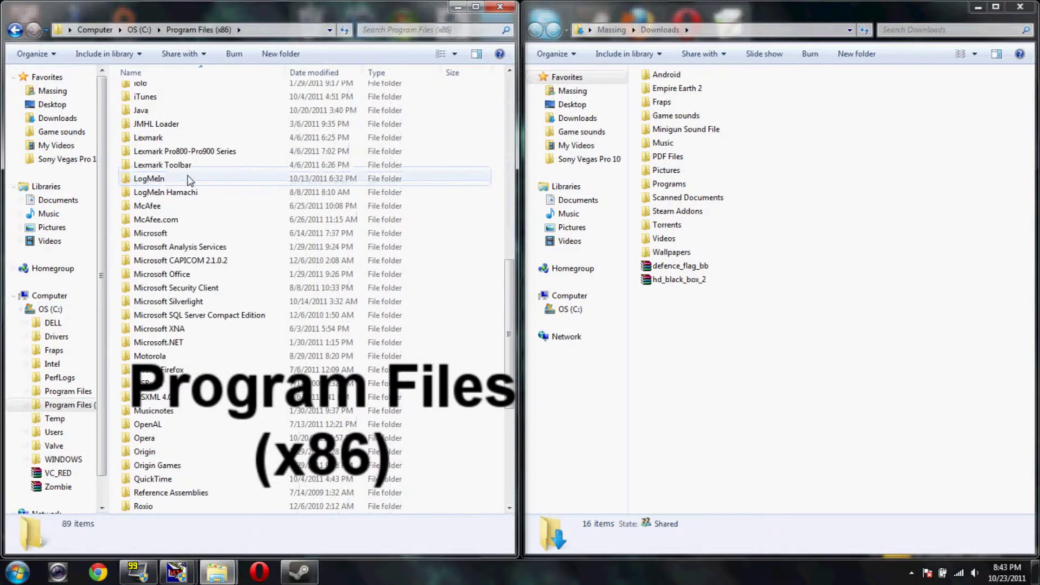
{"action": "scroll", "coordinate": [189, 178], "scroll_direction": "down", "scroll_amount": 9}
{"action": "double_click", "coordinate": [145, 301]}
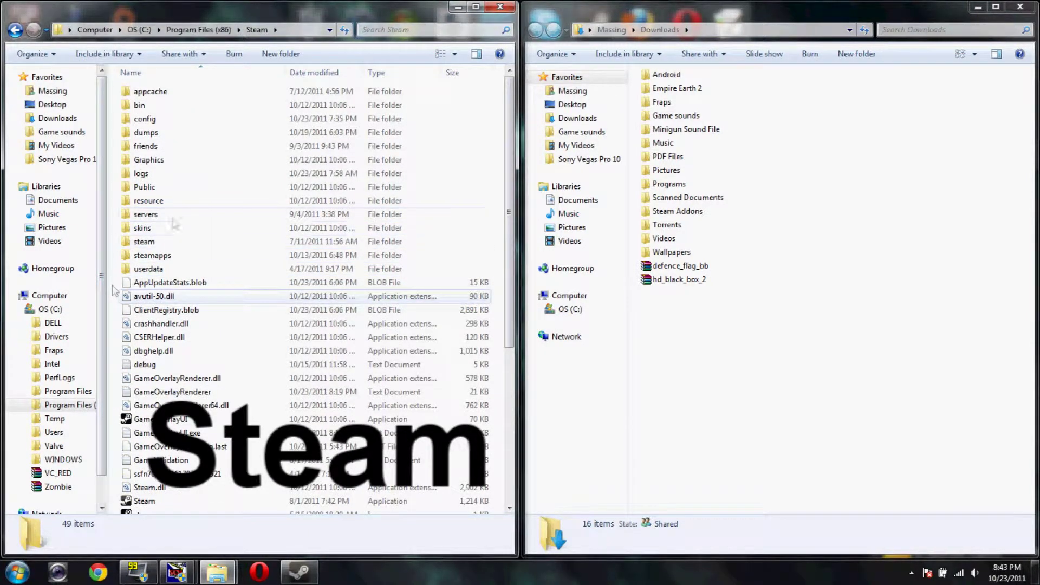
Reach steamapps\<account>\team fortress 2\tf, and open the hd_black_box_2 archive in WinRAR.
{"action": "double_click", "coordinate": [157, 256]}
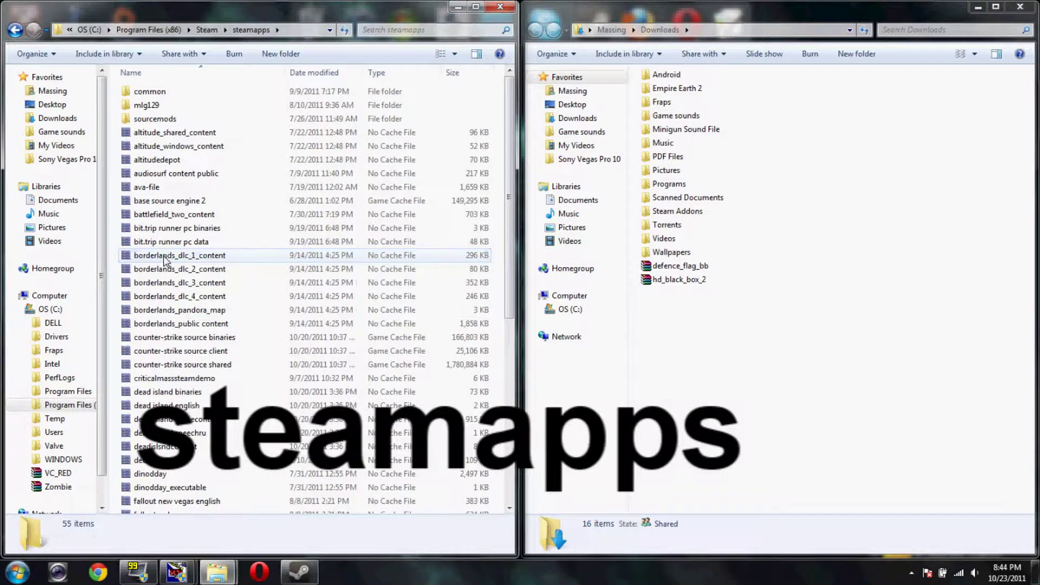
{"action": "double_click", "coordinate": [143, 106]}
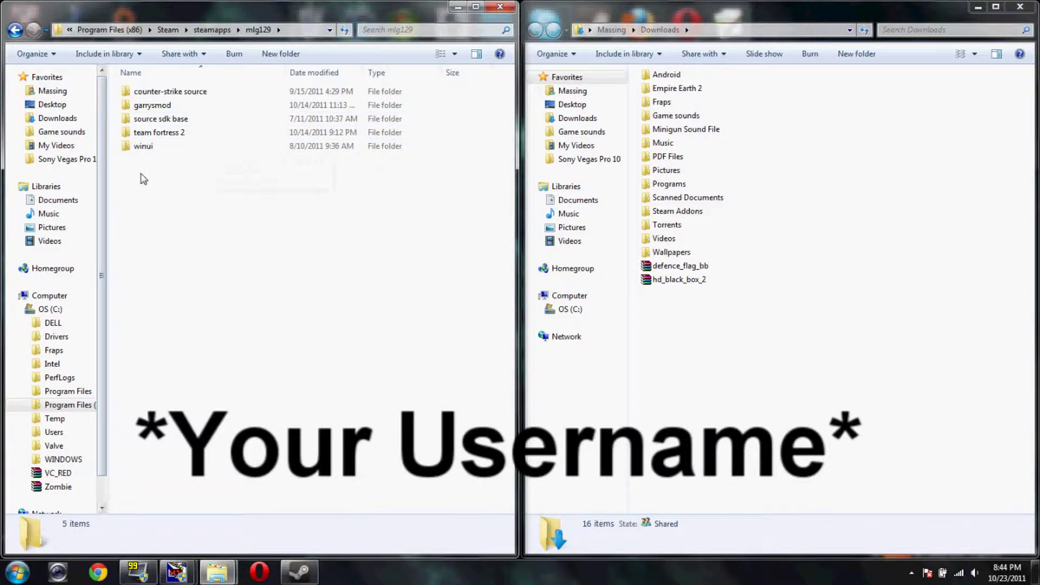
{"action": "double_click", "coordinate": [168, 133]}
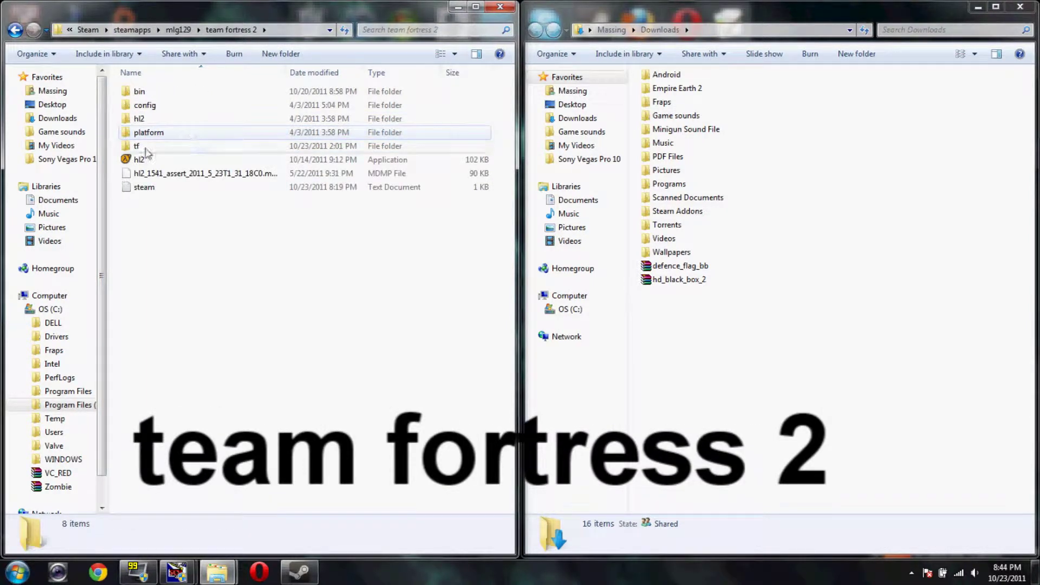
{"action": "double_click", "coordinate": [138, 148]}
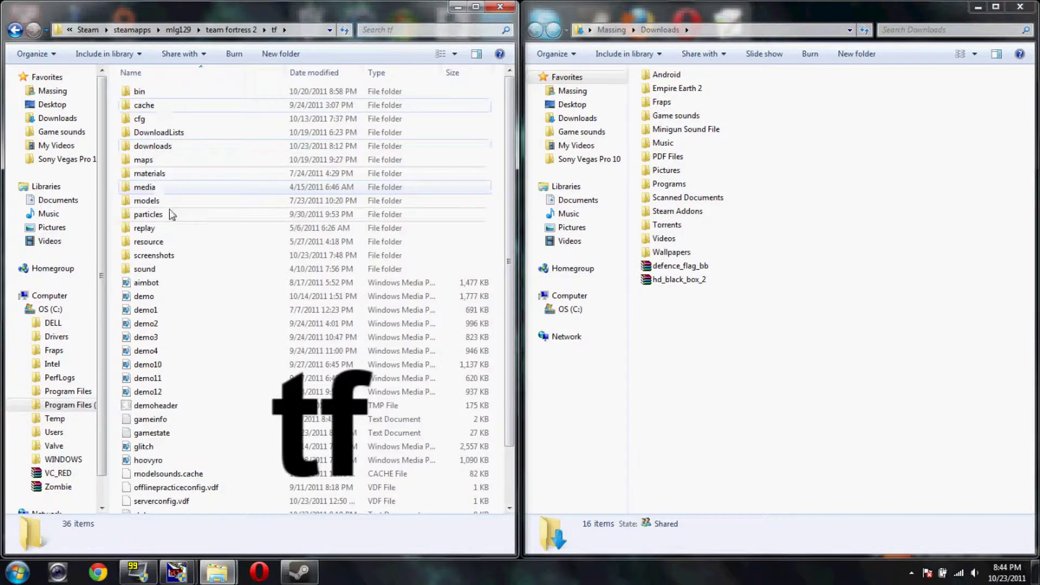
{"action": "mouse_move", "coordinate": [687, 291]}
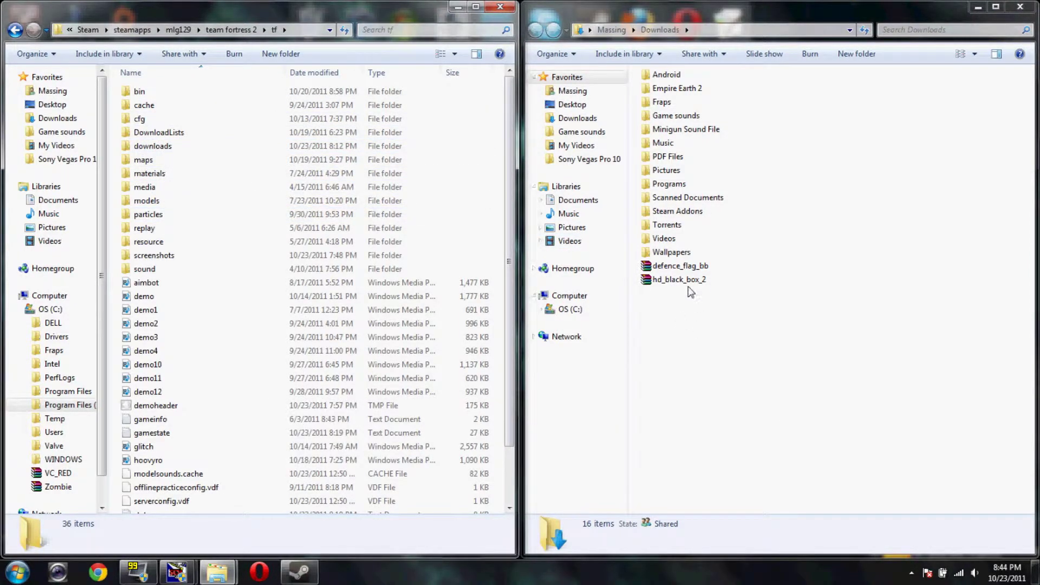
{"action": "double_click", "coordinate": [680, 280]}
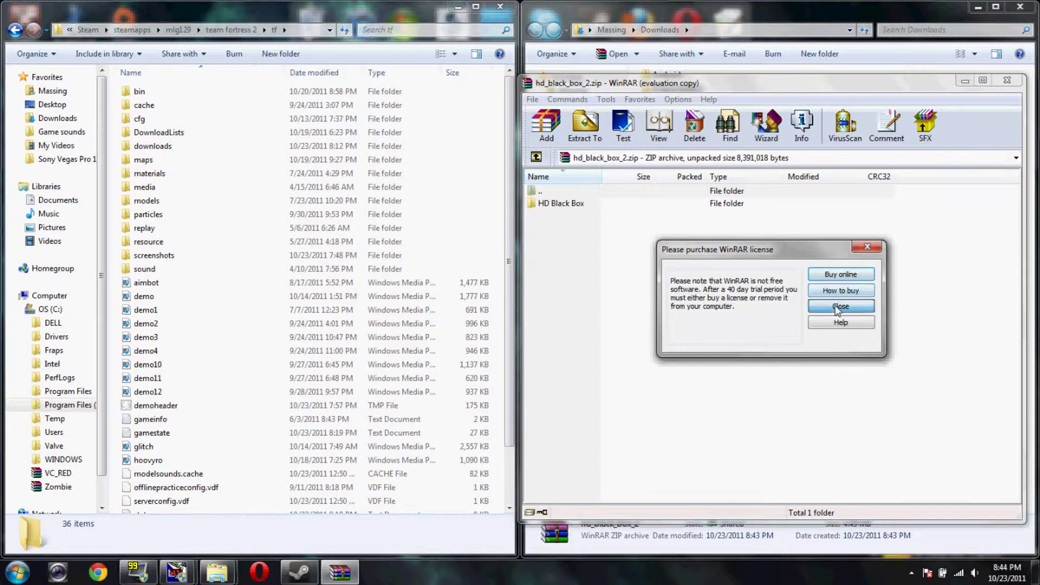
Dismiss WinRAR's license notice, snap it right, and select materials inside HD Black Box\NORMALMAP version.
{"action": "left_click", "coordinate": [839, 307]}
{"action": "mouse_move", "coordinate": [804, 86]}
{"action": "left_mouse_down"}
{"action": "mouse_move", "coordinate": [821, 98]}
{"action": "mouse_move", "coordinate": [1039, 24]}
{"action": "left_mouse_up"}
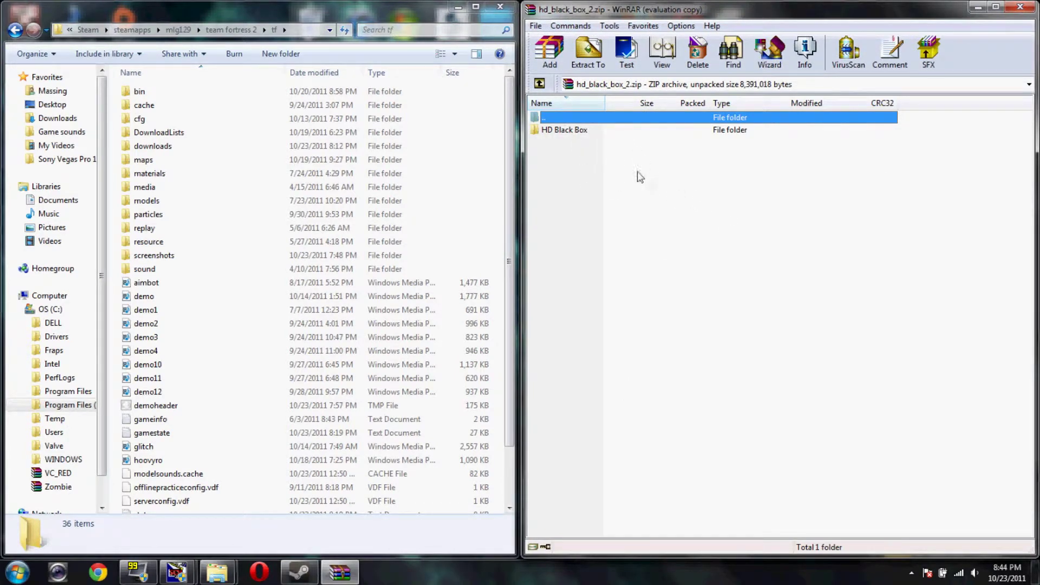
{"action": "double_click", "coordinate": [567, 133]}
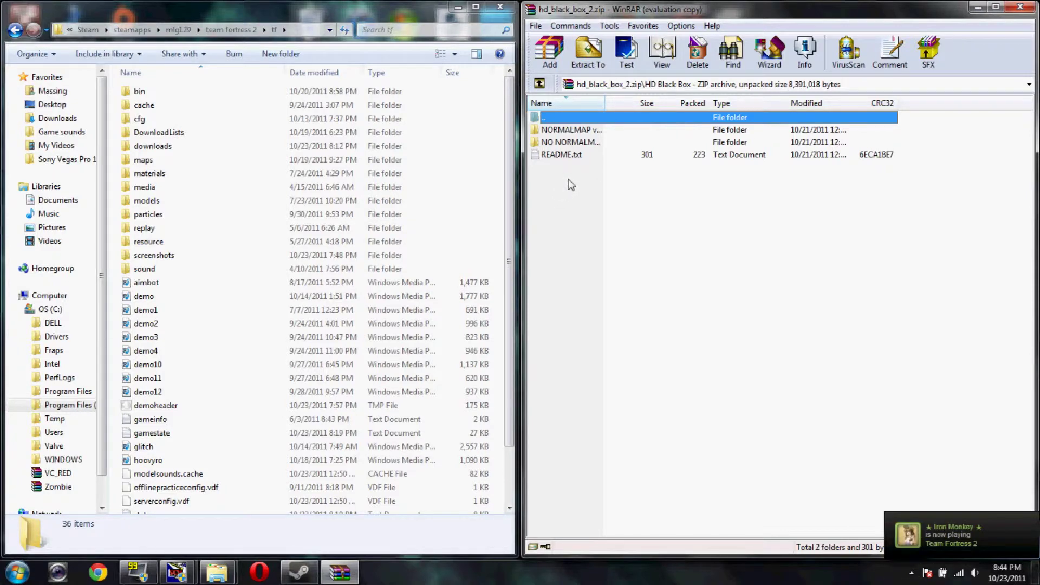
{"action": "double_click", "coordinate": [566, 130]}
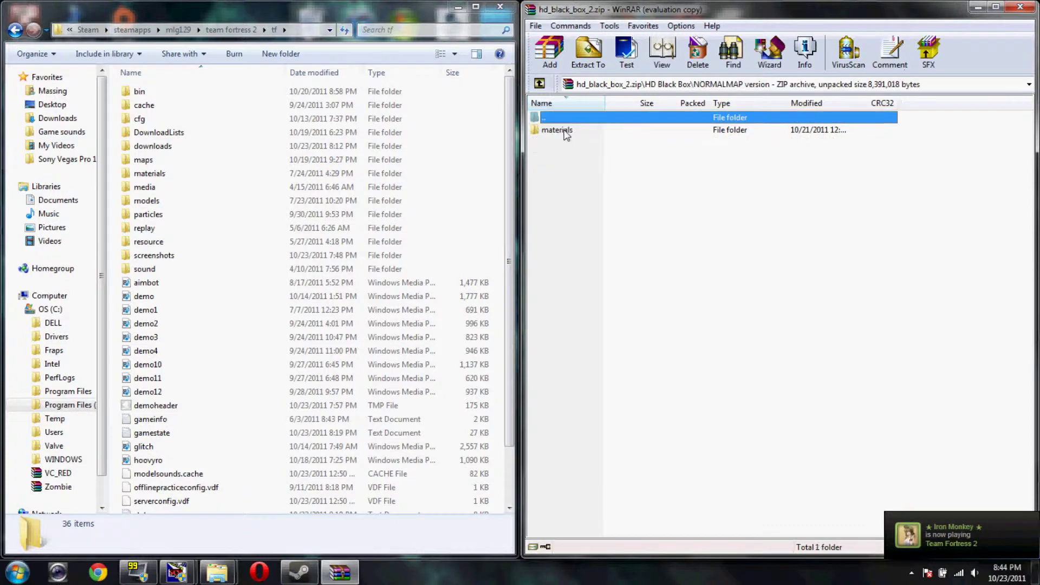
{"action": "left_click", "coordinate": [566, 171]}
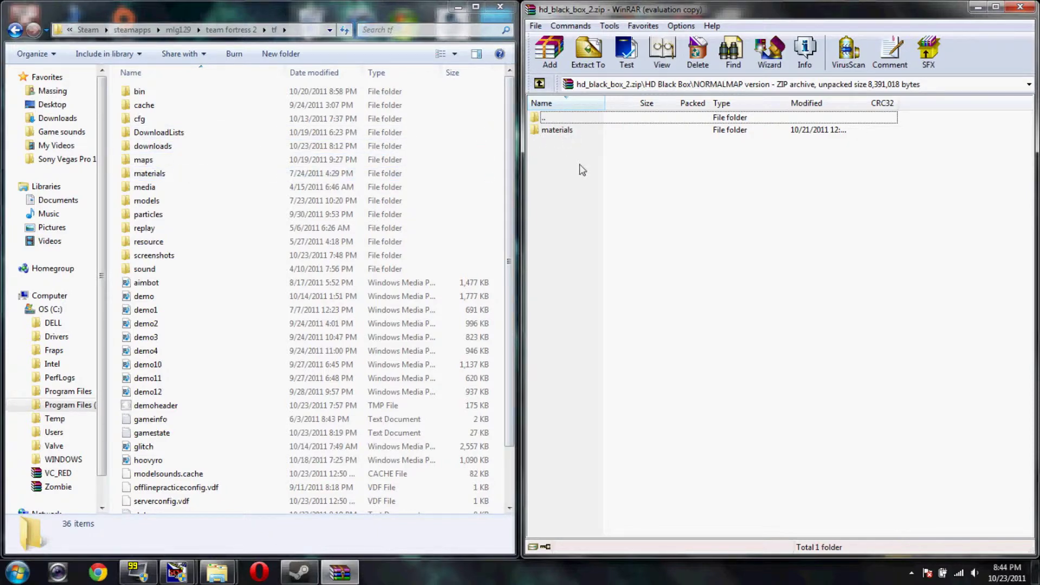
{"action": "left_click", "coordinate": [559, 134]}
Extract the NORMALMAP materials folder into the team fortress 2\tf folder.
{"action": "left_click", "coordinate": [594, 64]}
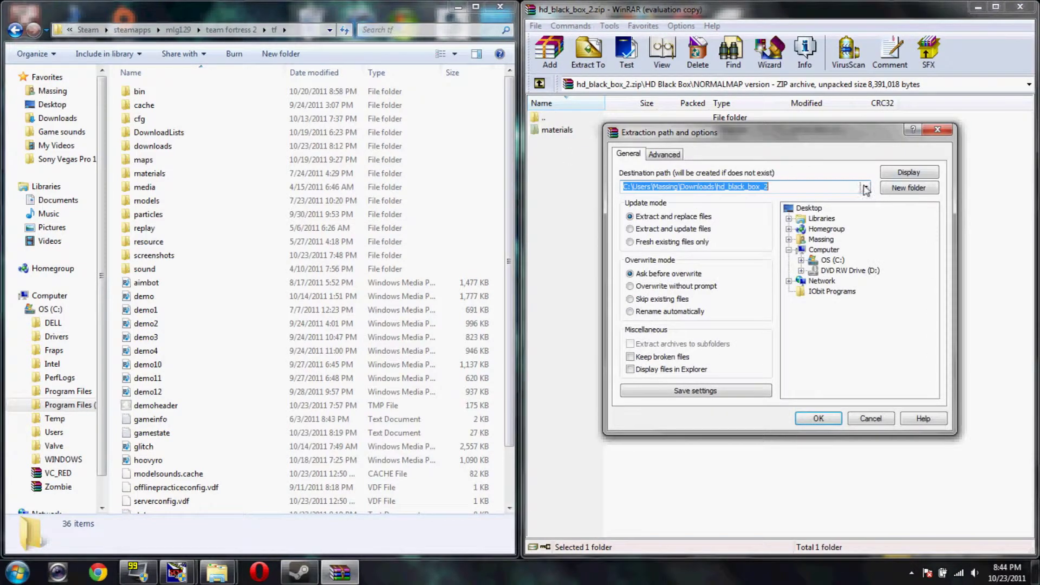
{"action": "left_click", "coordinate": [865, 188]}
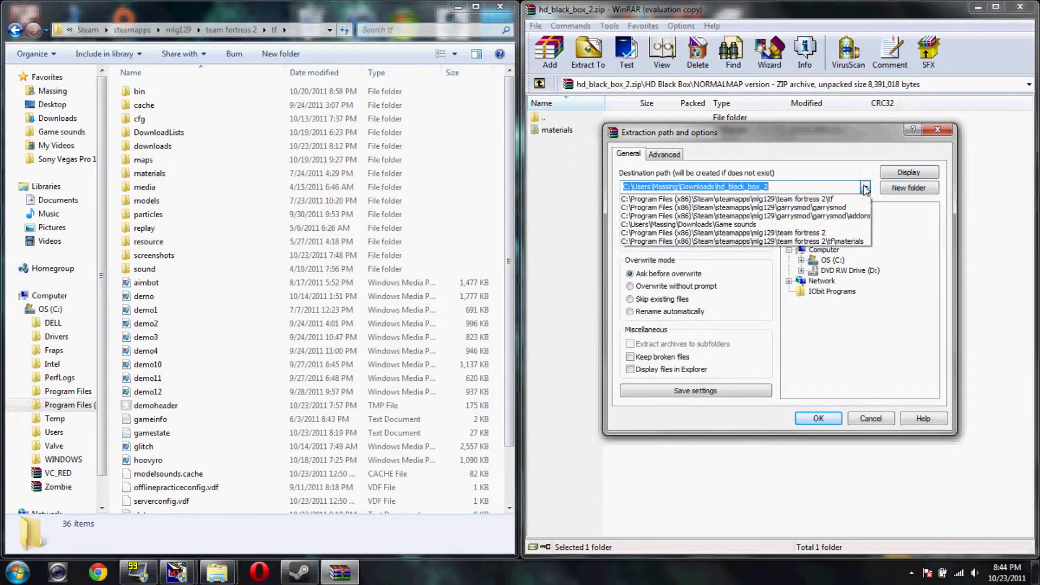
{"action": "left_click", "coordinate": [837, 200]}
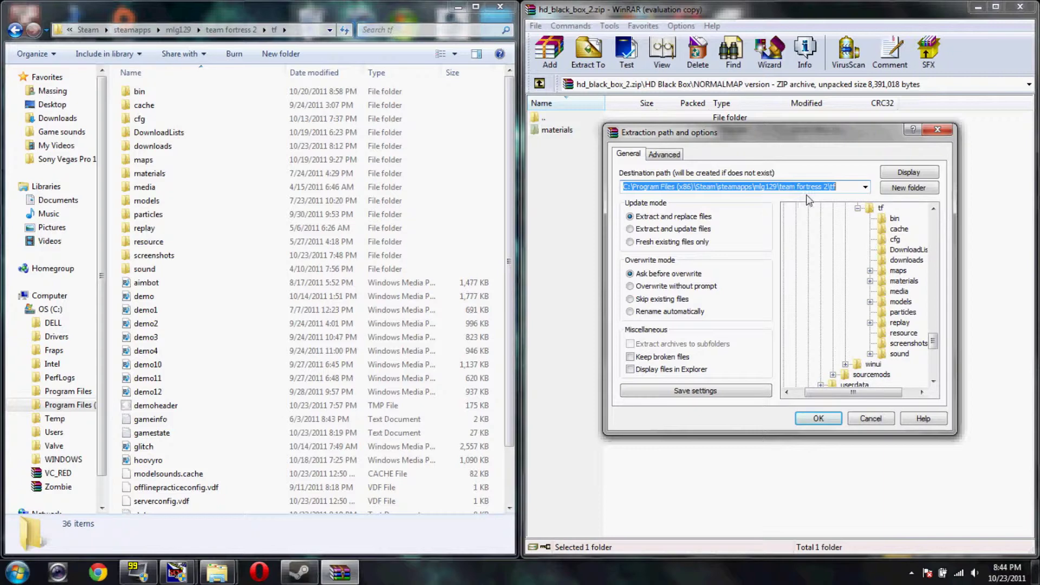
{"action": "left_click", "coordinate": [812, 421]}
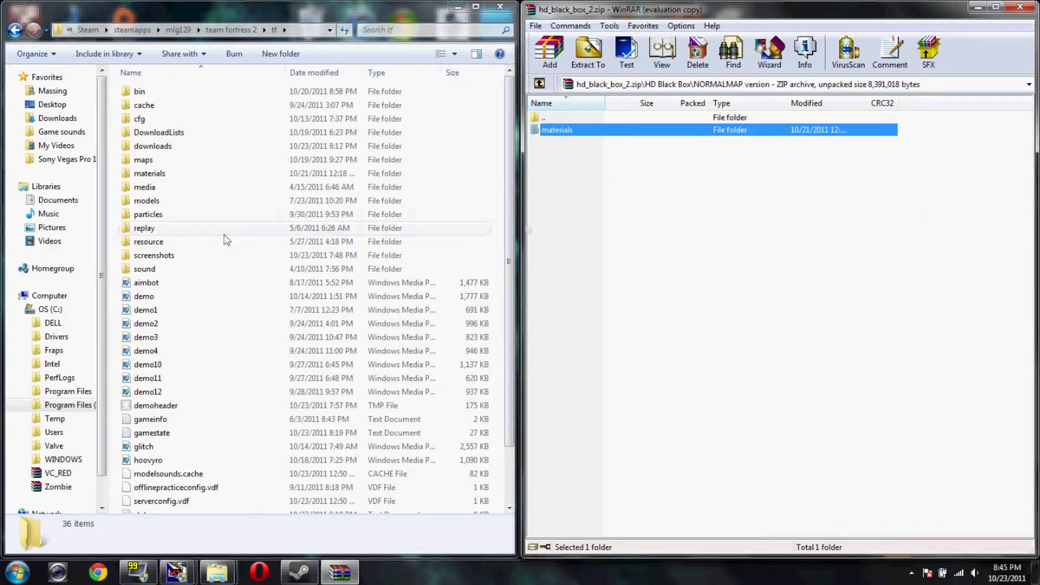
Open the materials and models folders in both Explorer and WinRAR side by side.
{"action": "left_click", "coordinate": [553, 227]}
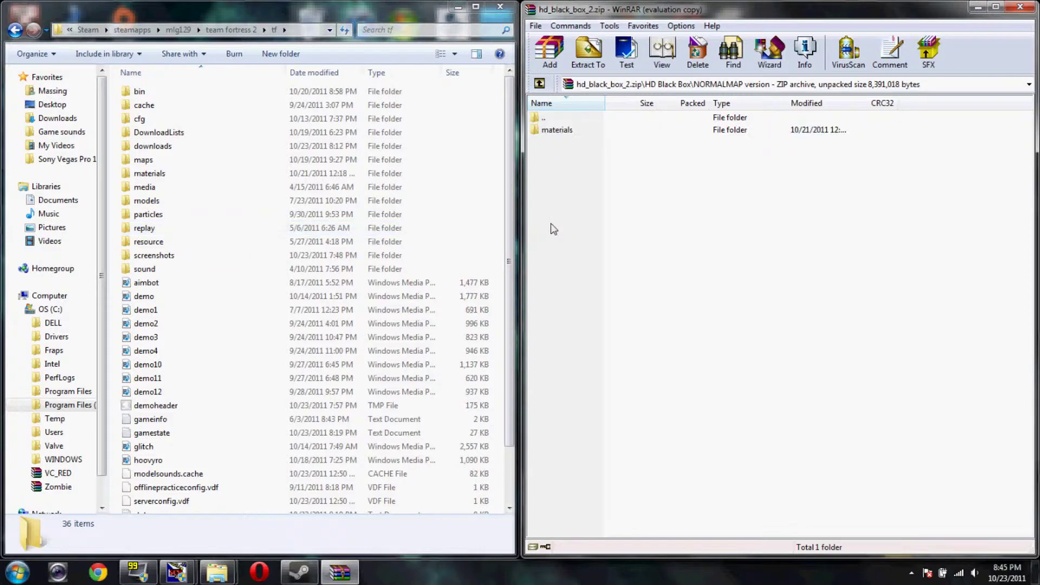
{"action": "double_click", "coordinate": [157, 174]}
{"action": "left_click", "coordinate": [569, 133]}
{"action": "double_click", "coordinate": [569, 131]}
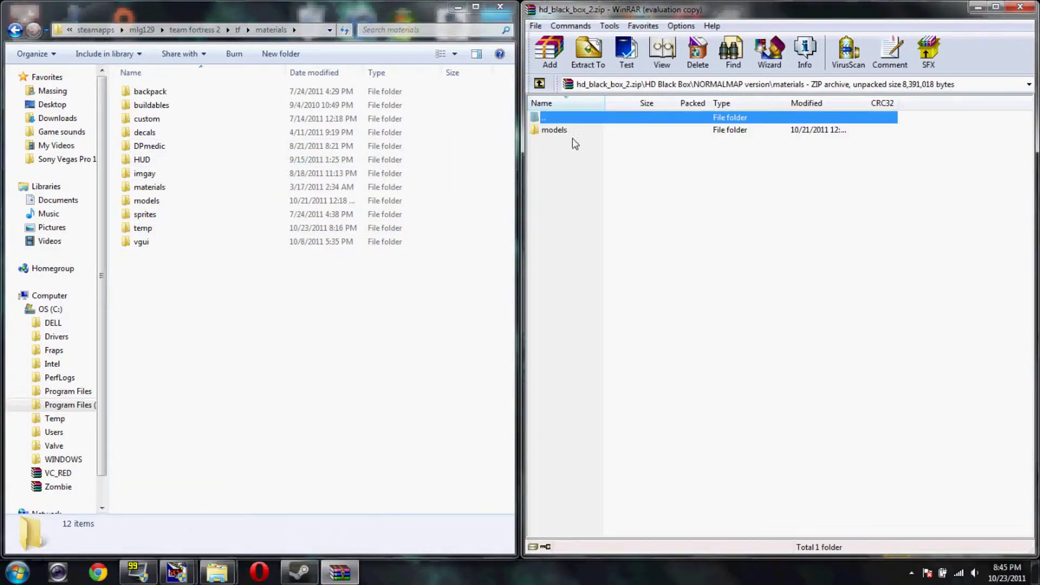
{"action": "double_click", "coordinate": [184, 202]}
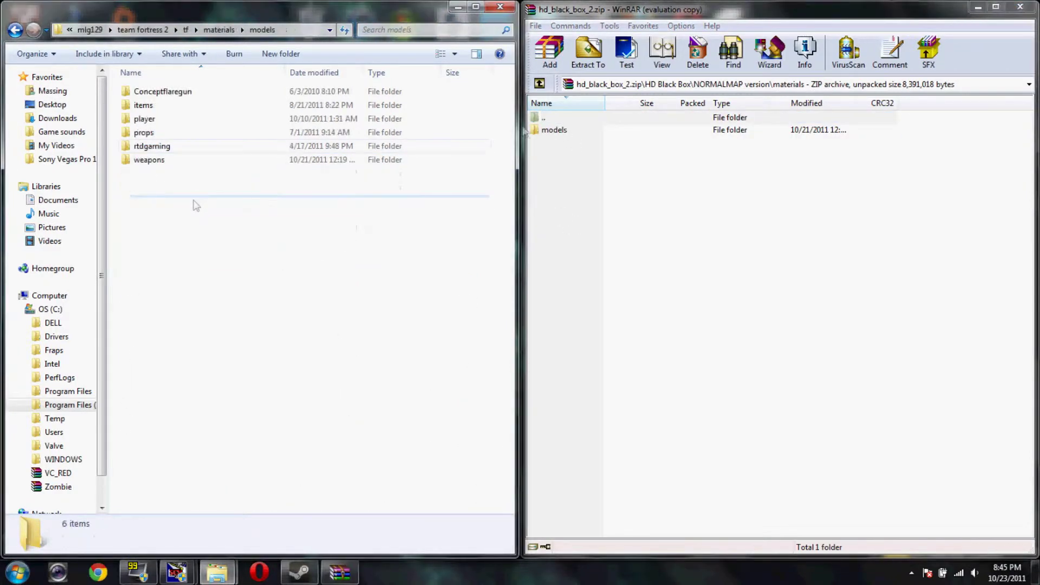
{"action": "double_click", "coordinate": [554, 130]}
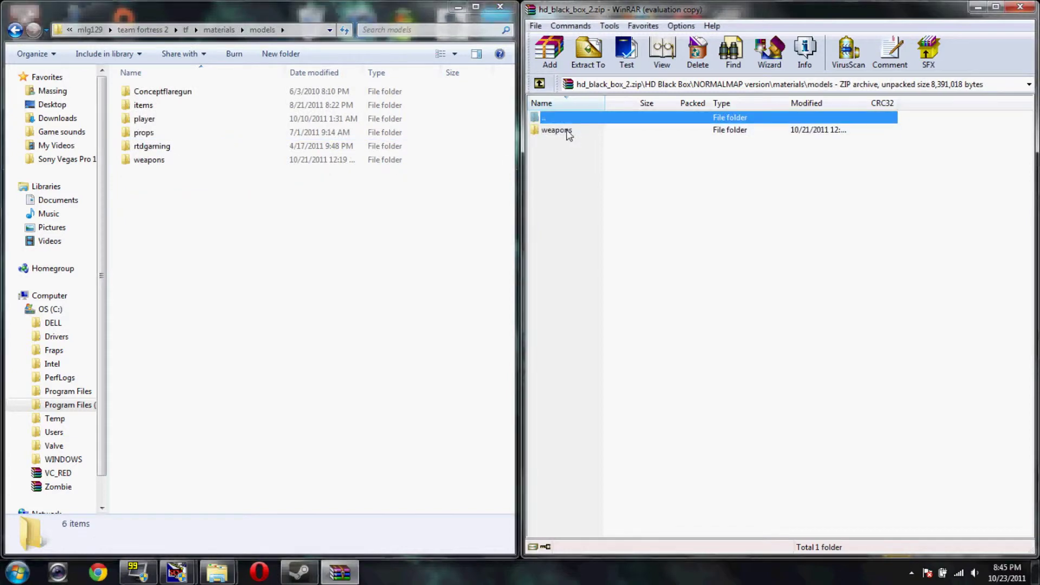
Drill into weapons\c_items in both windows and scroll to the c_blackbox files.
{"action": "double_click", "coordinate": [155, 161]}
{"action": "double_click", "coordinate": [555, 131]}
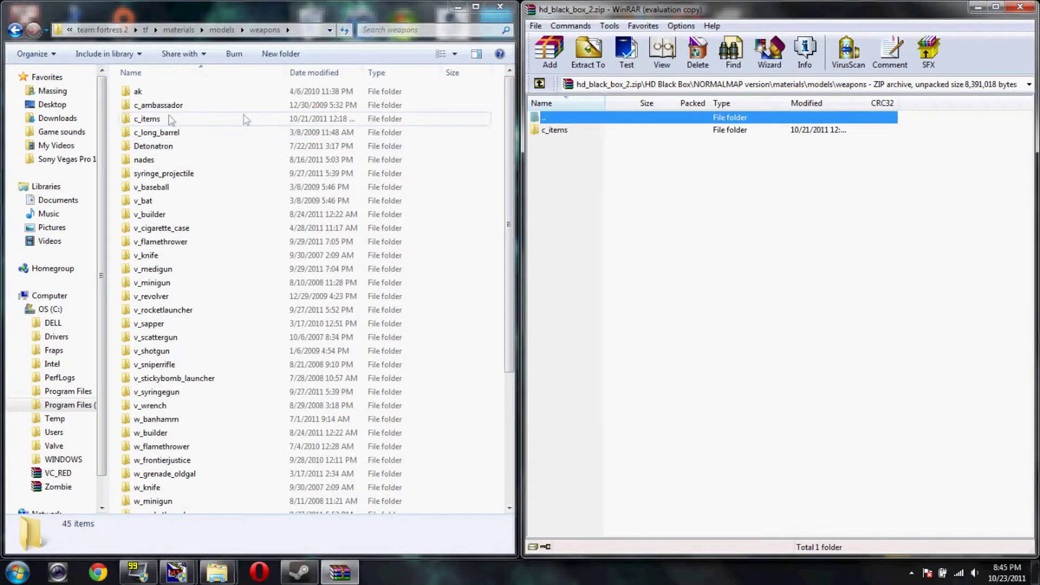
{"action": "double_click", "coordinate": [163, 119]}
{"action": "double_click", "coordinate": [555, 130]}
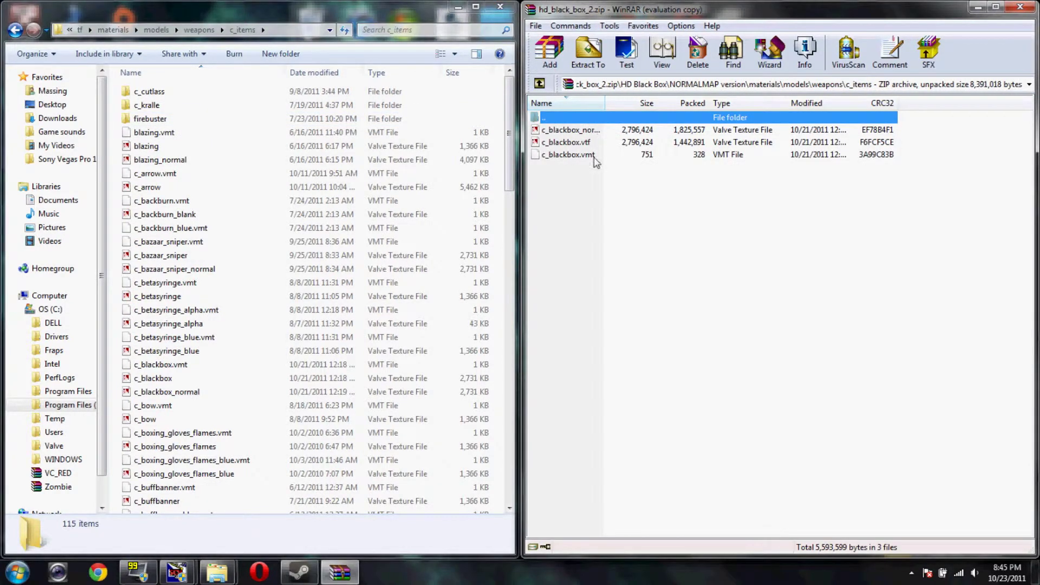
{"action": "left_click", "coordinate": [243, 179]}
{"action": "scroll", "coordinate": [243, 179], "scroll_direction": "down", "scroll_amount": 3}
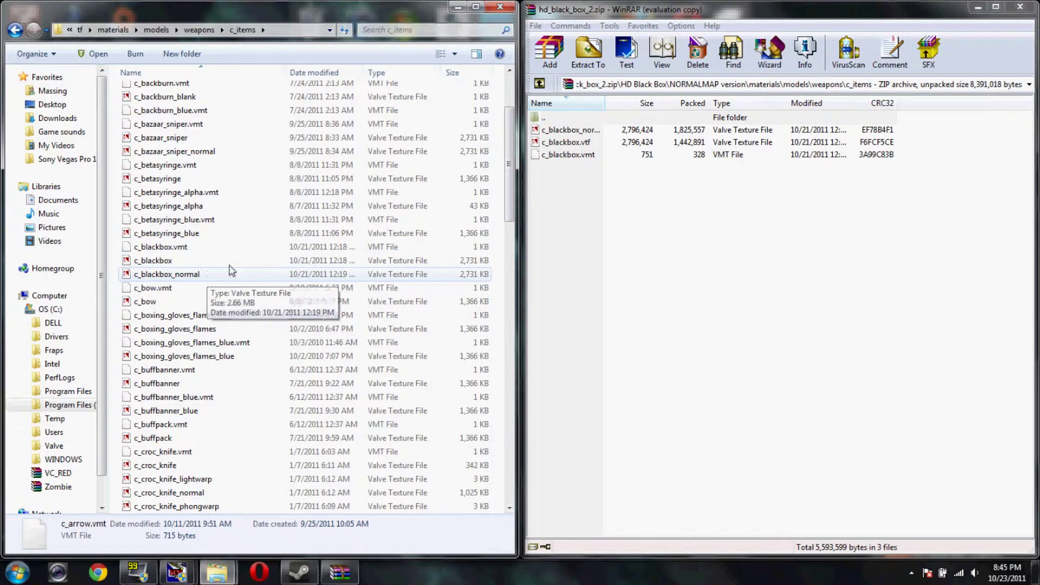
{"action": "left_click", "coordinate": [553, 204]}
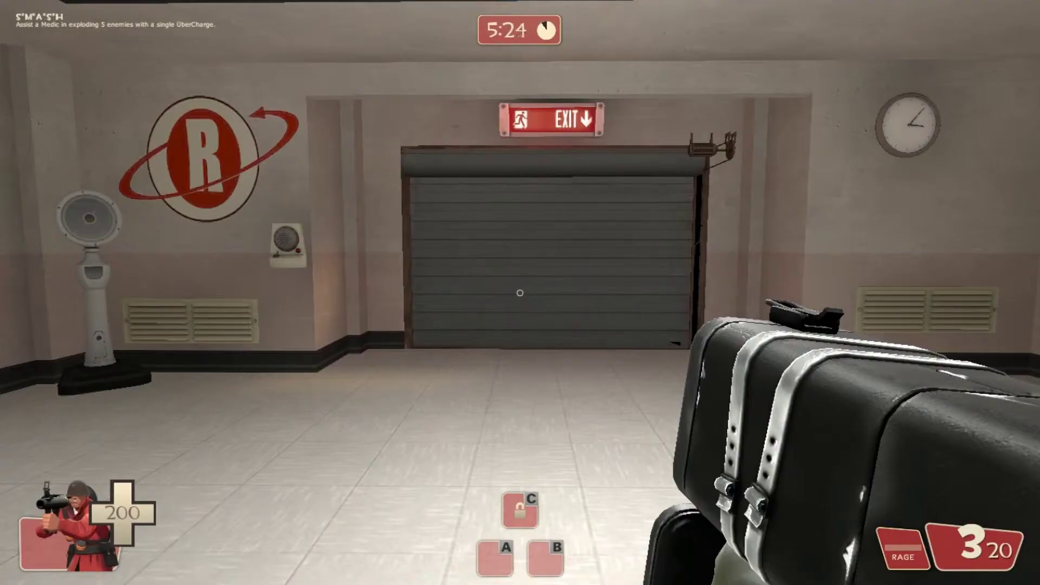
As Soldier, step back and fire three rockets at the shutter door, showing the HD Black Box.
{"action": "key", "text": "s"}
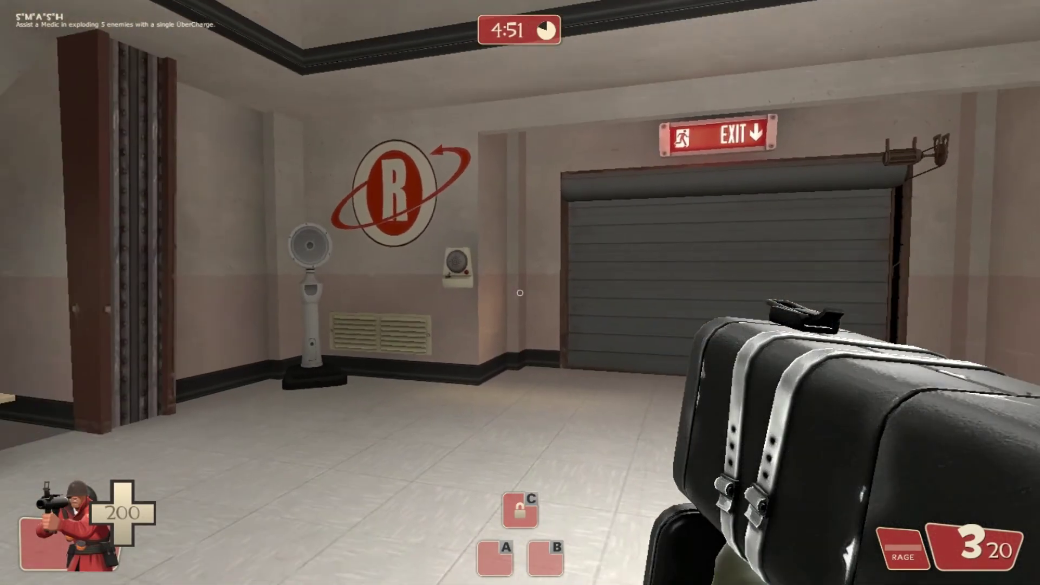
{"action": "left_click", "coordinate": [520, 292]}
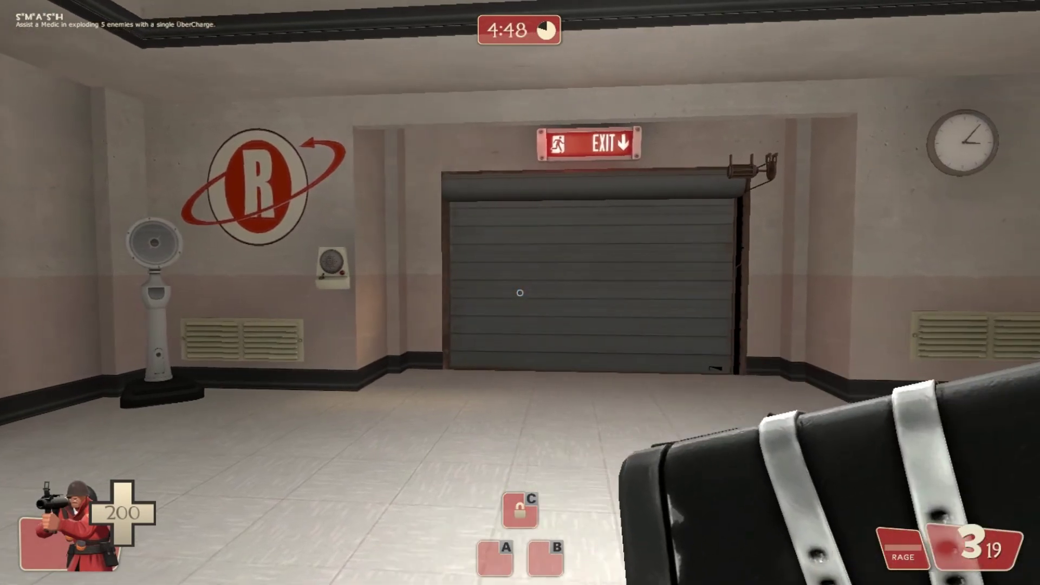
{"action": "left_click", "coordinate": [520, 292]}
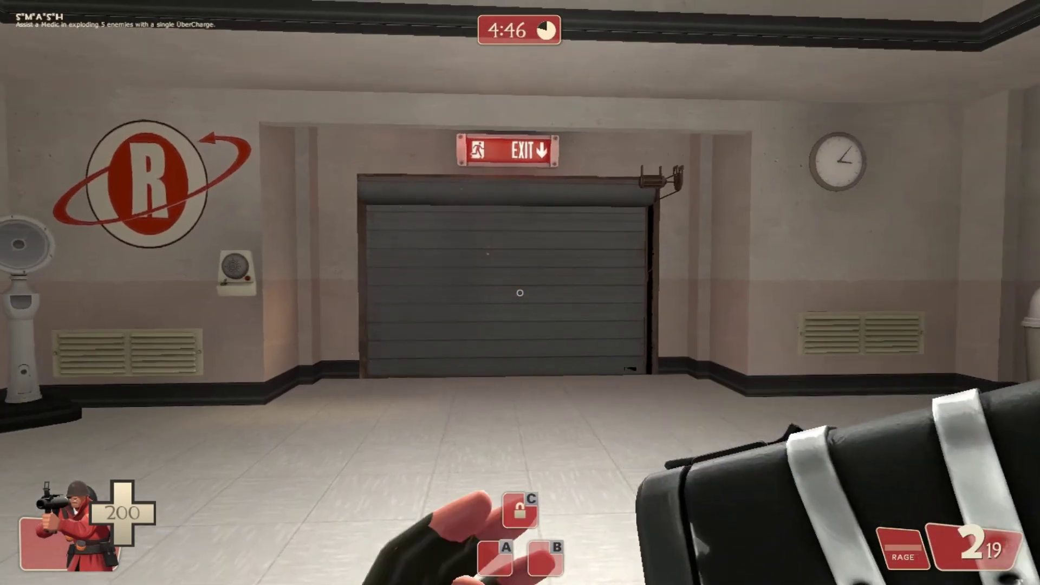
{"action": "left_click", "coordinate": [520, 292]}
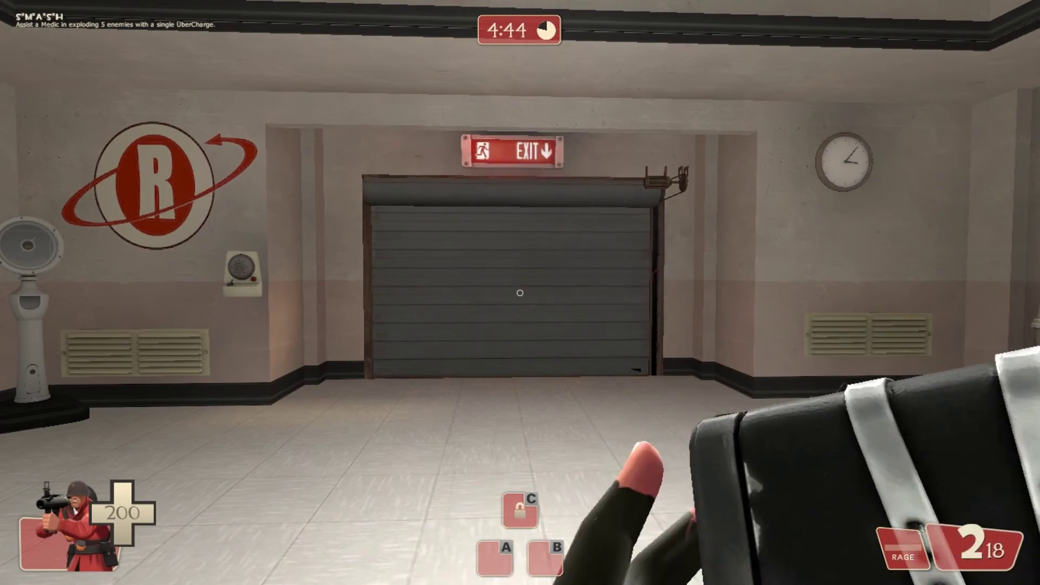